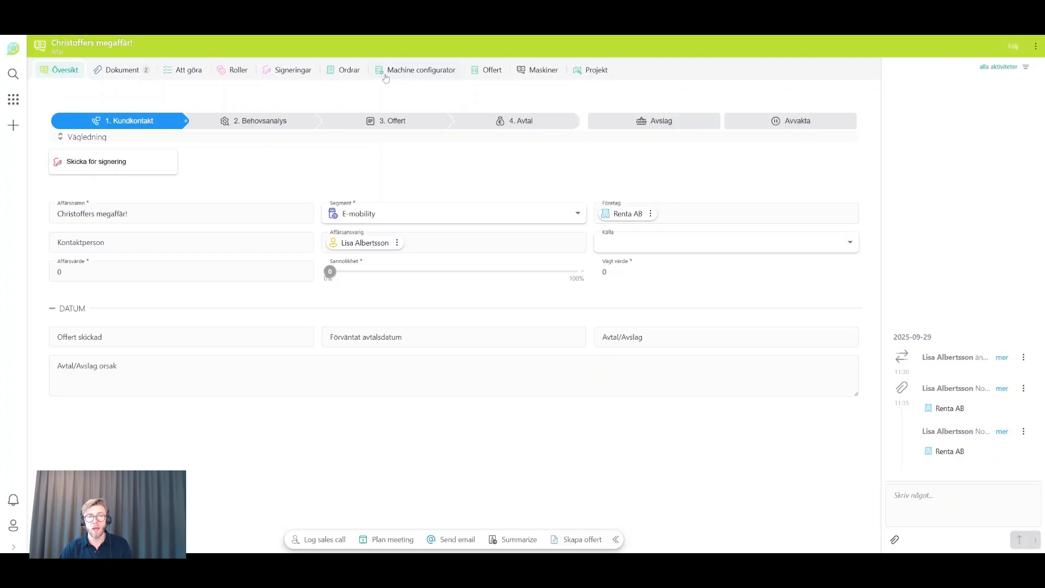
- Start a new machine in the deal's Machine configurator with machine type Grävmaskiner and machine Develon DX100W-7
left_click(423, 73)
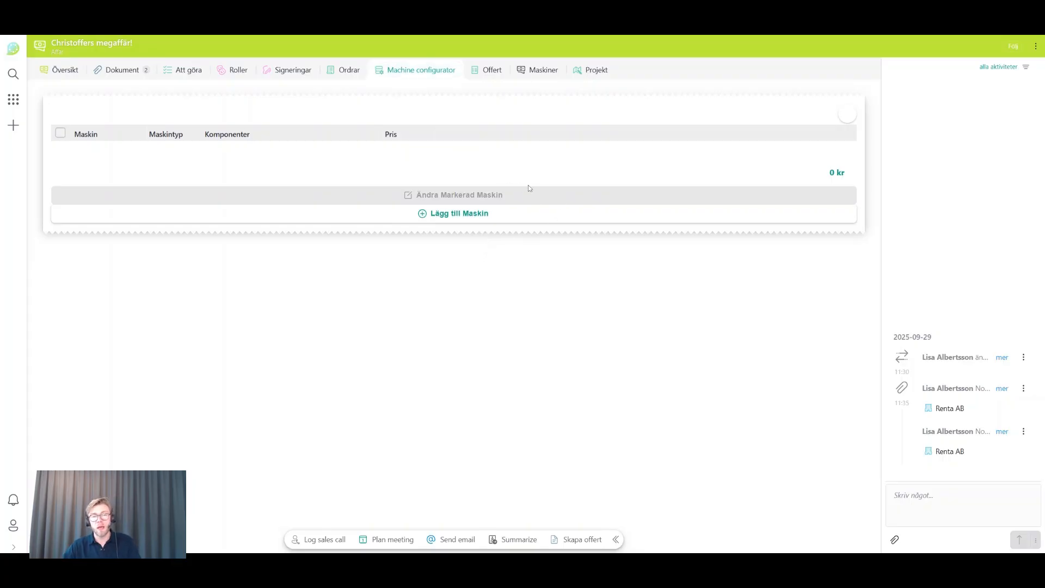
left_click(437, 218)
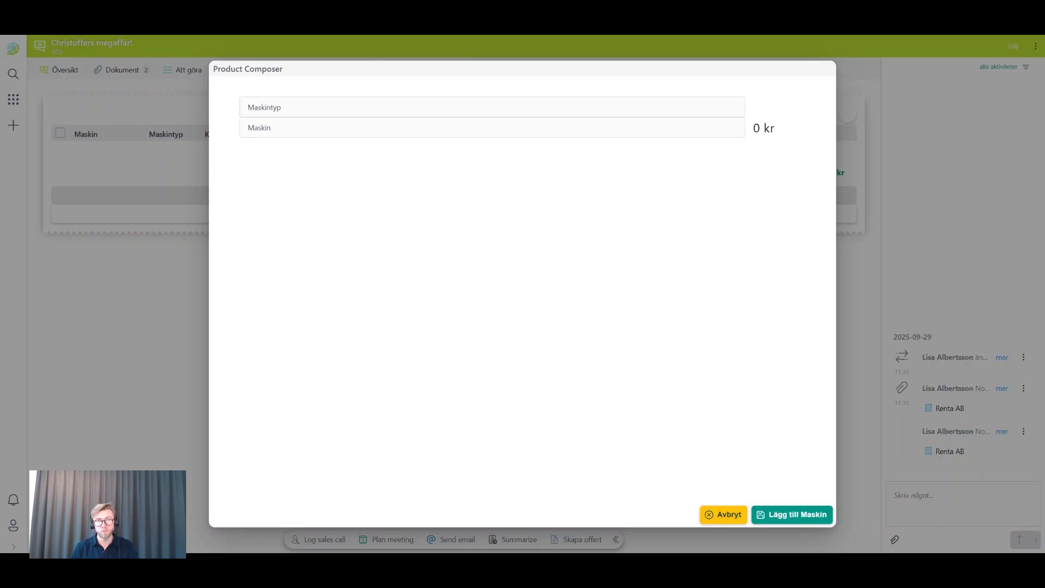
left_click(492, 107)
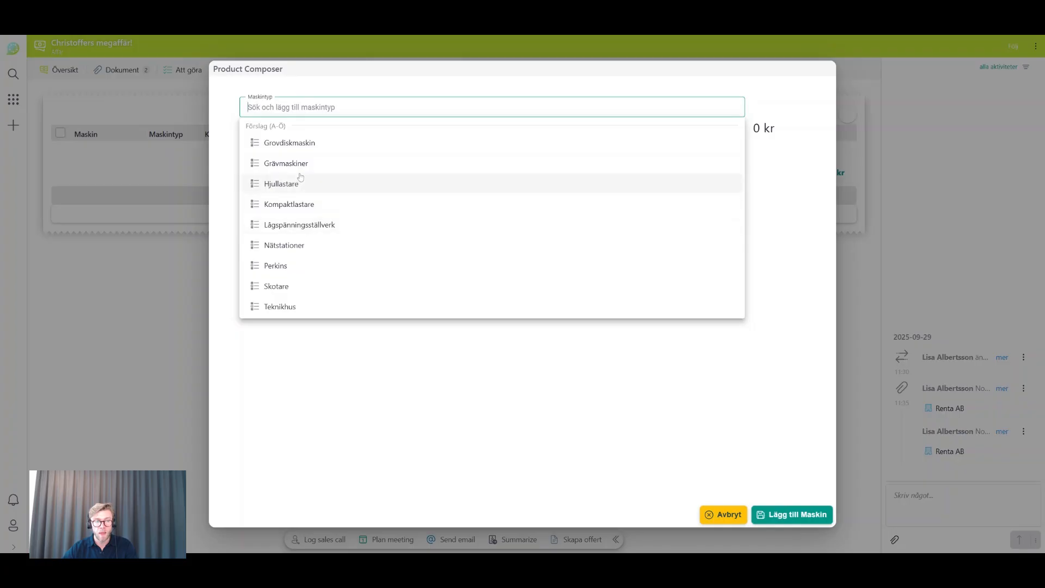
left_click(284, 165)
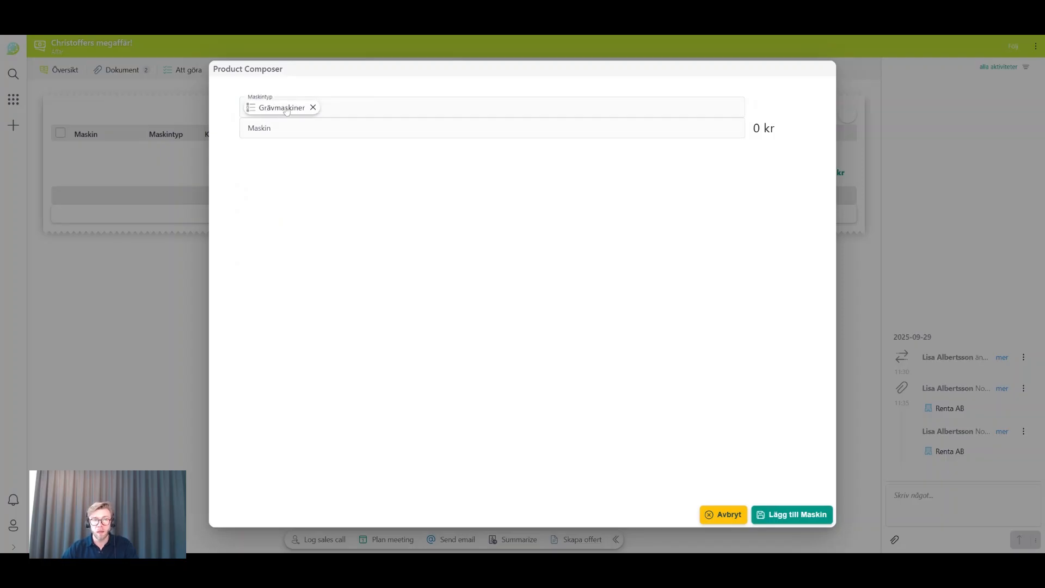
left_click(283, 128)
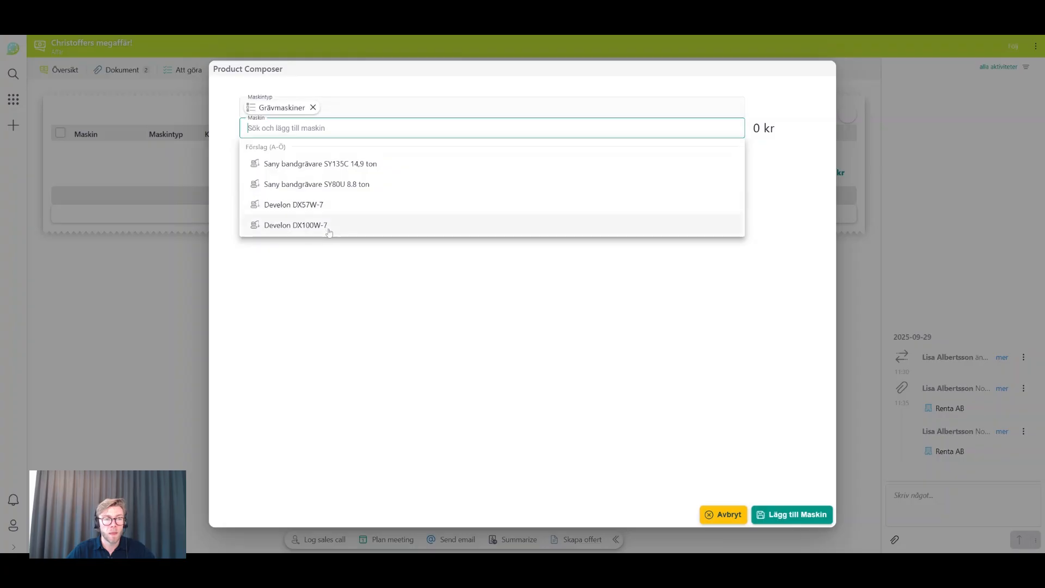
left_click(297, 225)
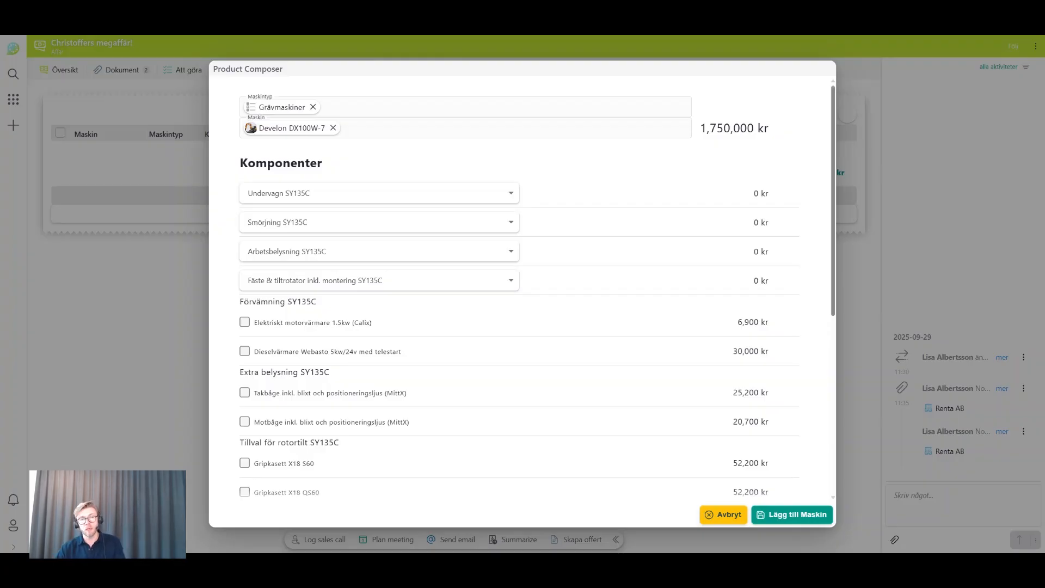
- Choose Stållarver, 600 mm as the undercarriage (Undervagn) and Smörjpunkter as the lubrication (Smörjning)
scroll(456, 355, "down", 4)
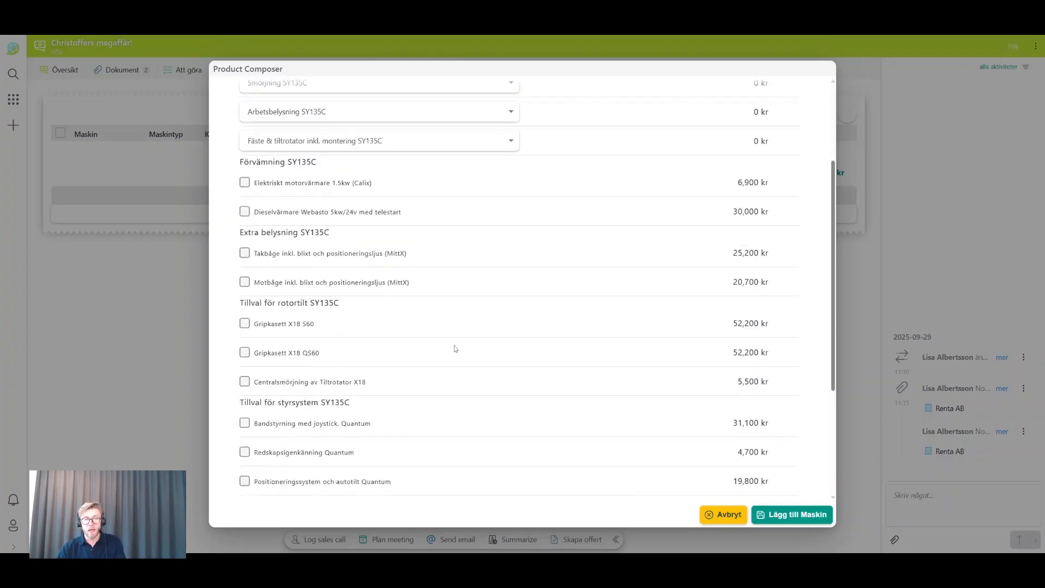
scroll(455, 343, "up", 4)
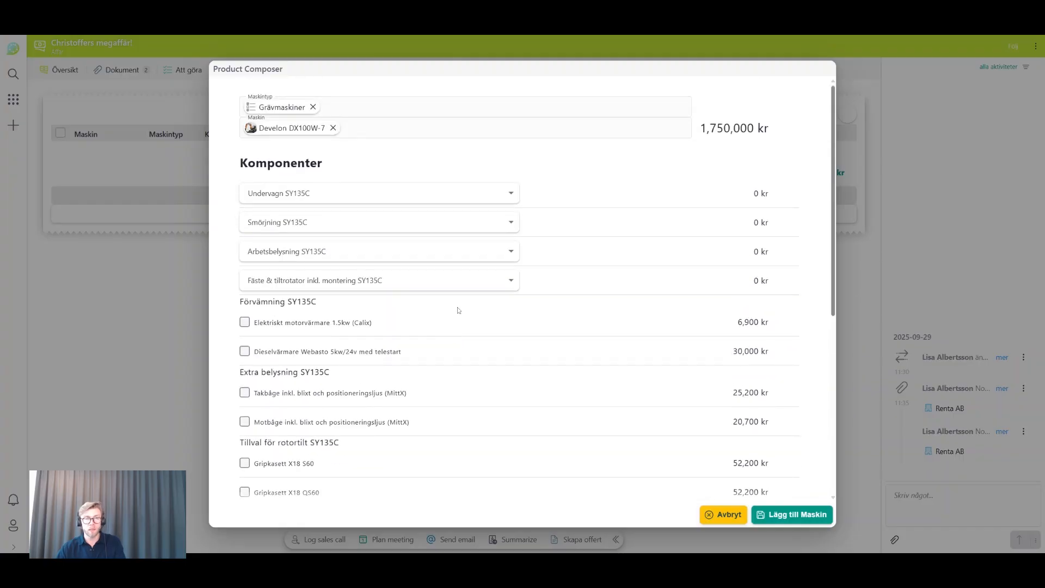
left_click(325, 201)
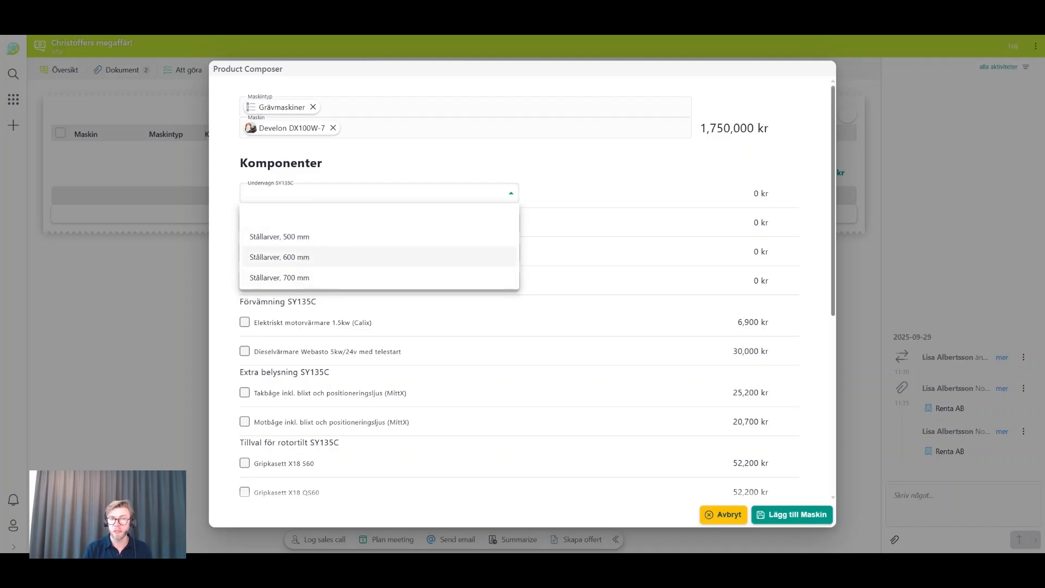
left_click(279, 257)
left_click(289, 222)
left_click(288, 271)
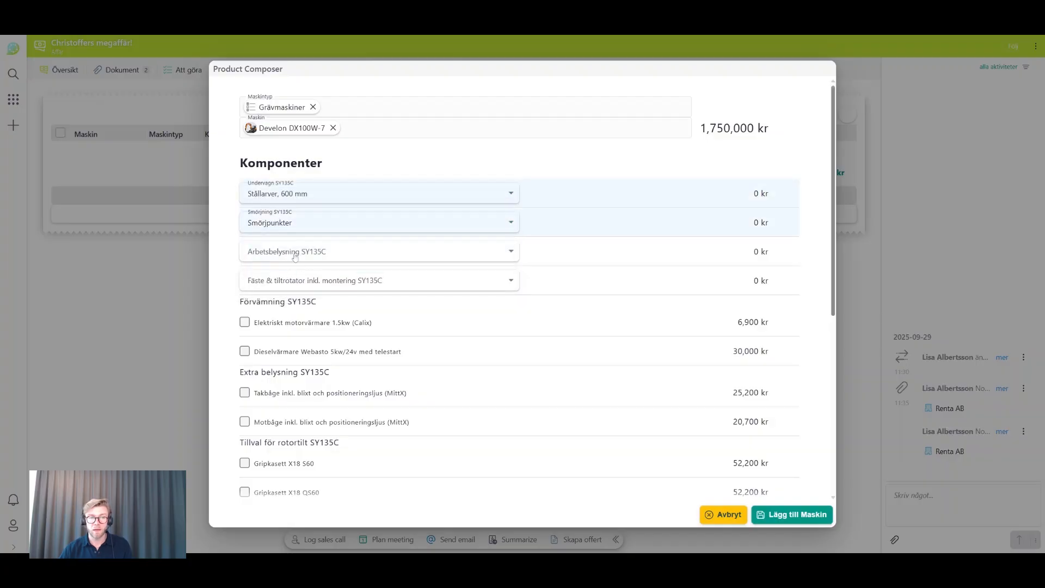
- Set the work lighting to Arbetsbelysning LED 5st (Tyri) and the mount to Tiltrotator X18 Snabbfäste QS60/S60 Quantum styrsy
left_click(295, 255)
left_click(310, 314)
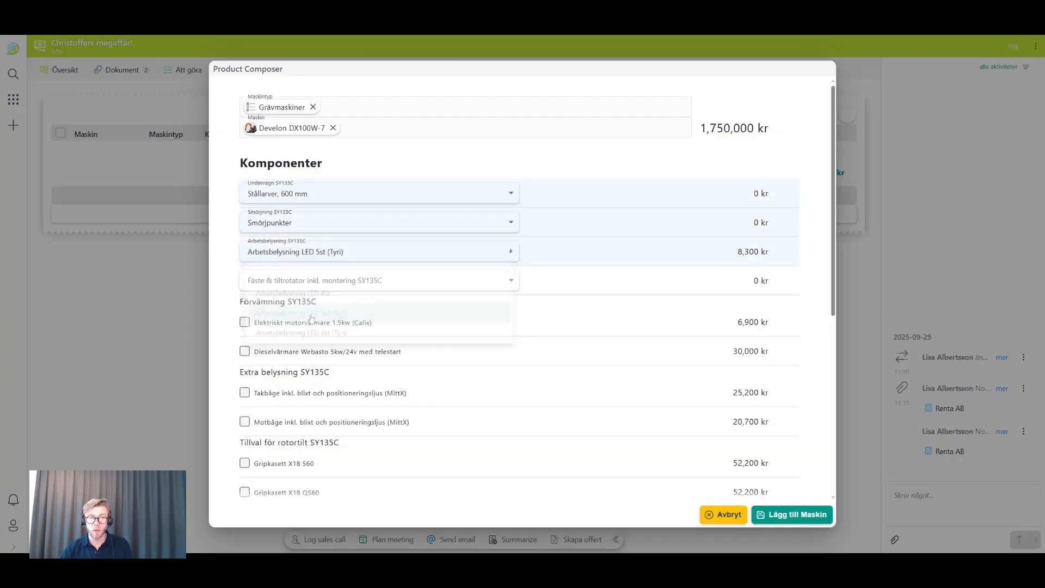
left_click(307, 281)
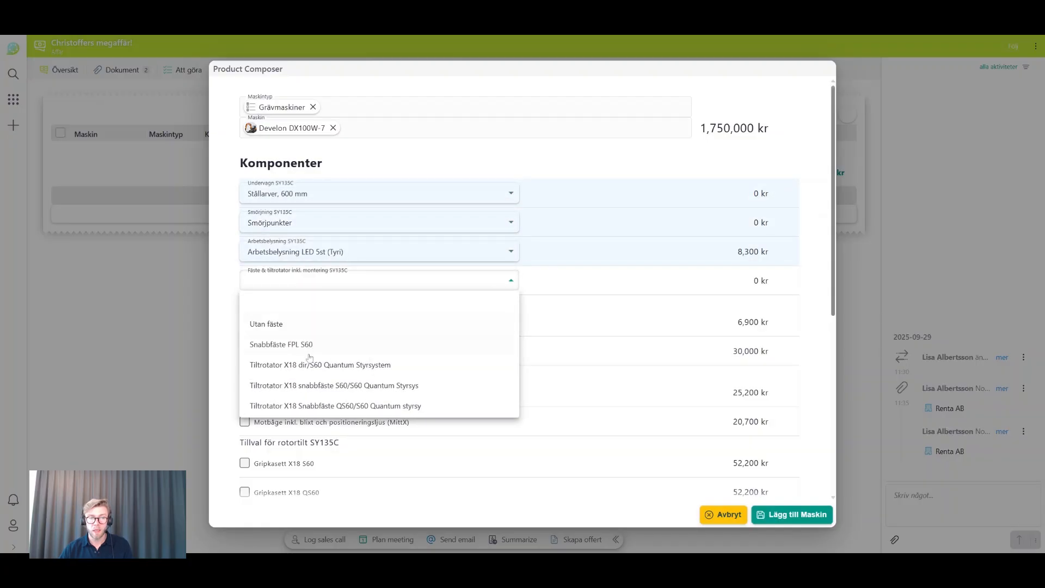
left_click(317, 405)
- Include the options Elektriskt motorvärmare 1.5kw (Calix), Takbåge and Motbåge inkl. blixt och positioneringsljus (MittX), and Redskapsigenkänning Quantum
scroll(394, 319, "down", 2)
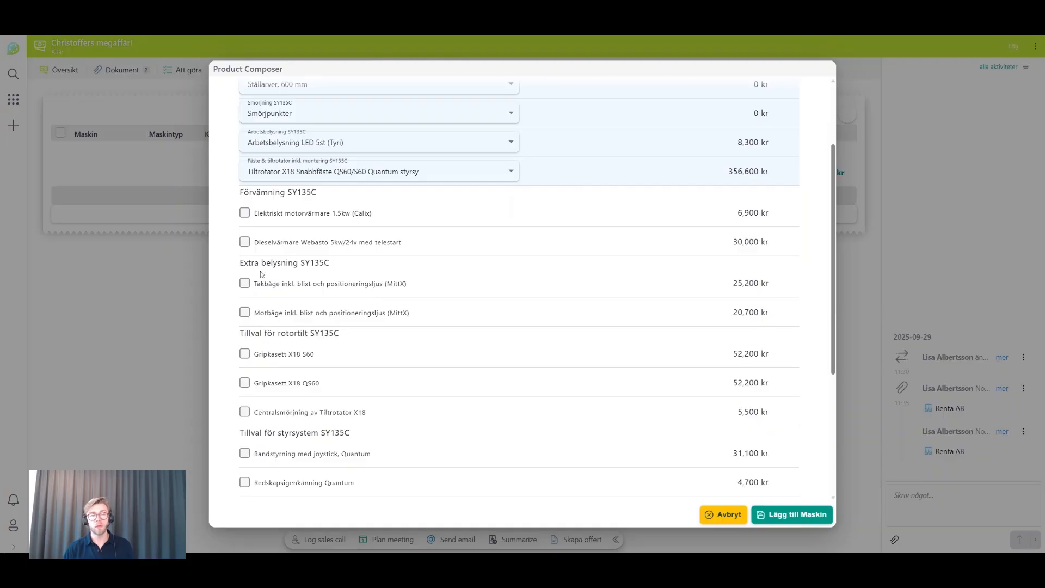
left_click(247, 216)
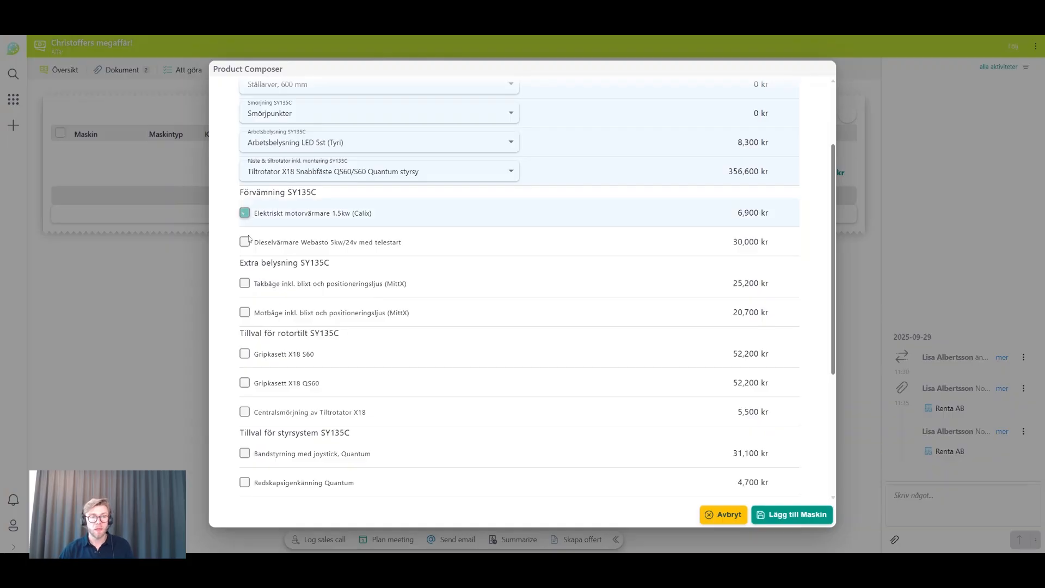
left_click(251, 288)
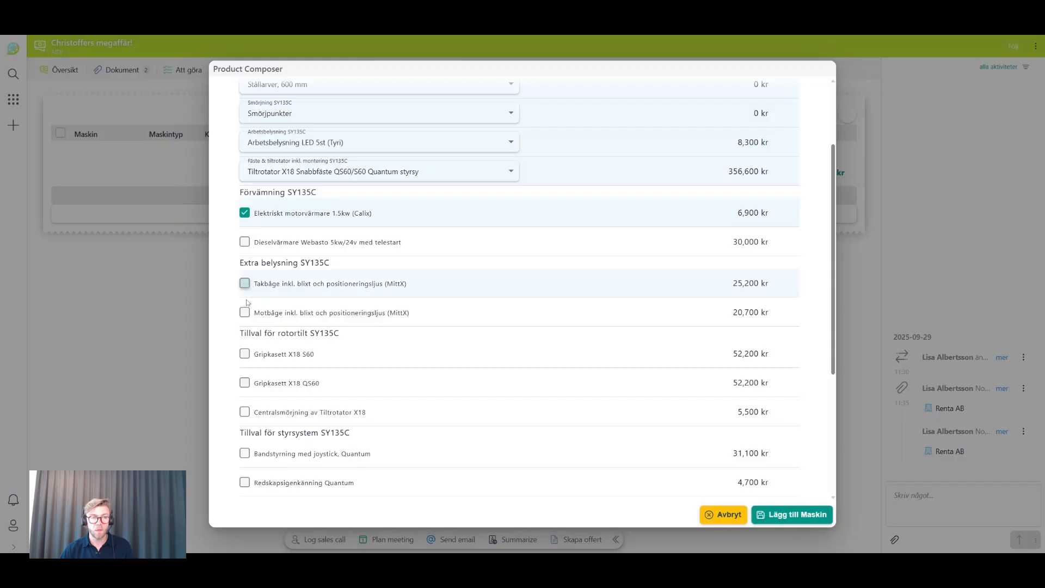
left_click(245, 314)
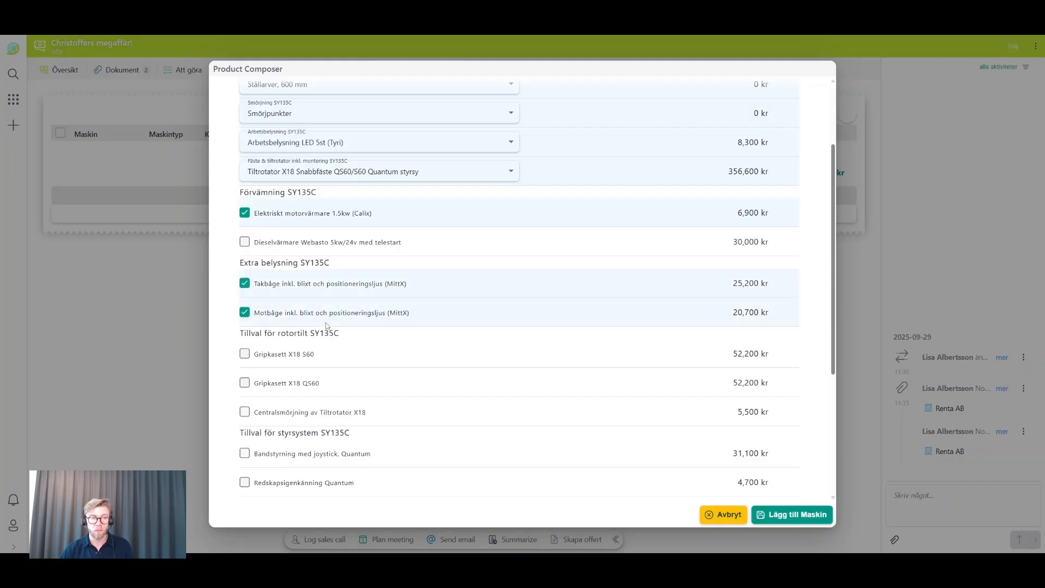
scroll(327, 318, "down", 4)
scroll(277, 238, "up", 2)
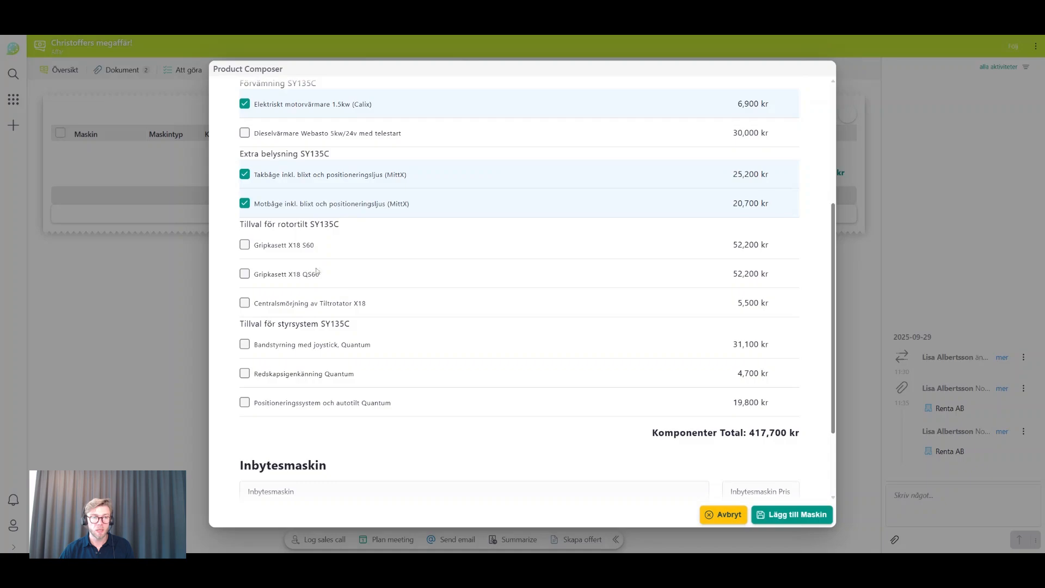
left_click(244, 373)
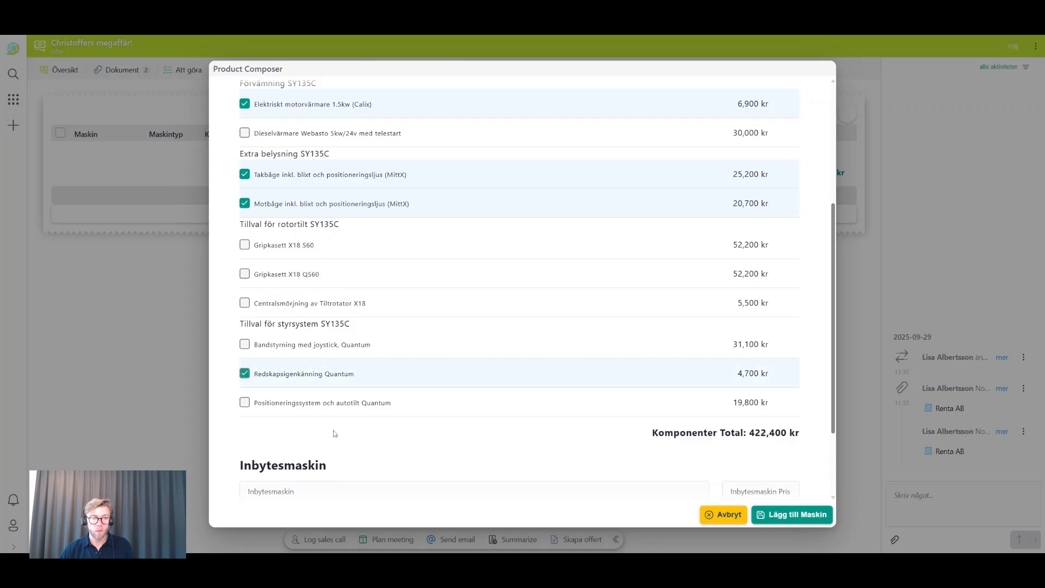
- Review the individual component prices and the component total, and add the configured Develon DX100W-7 to the deal
scroll(462, 386, "up", 1)
scroll(464, 384, "up", 5)
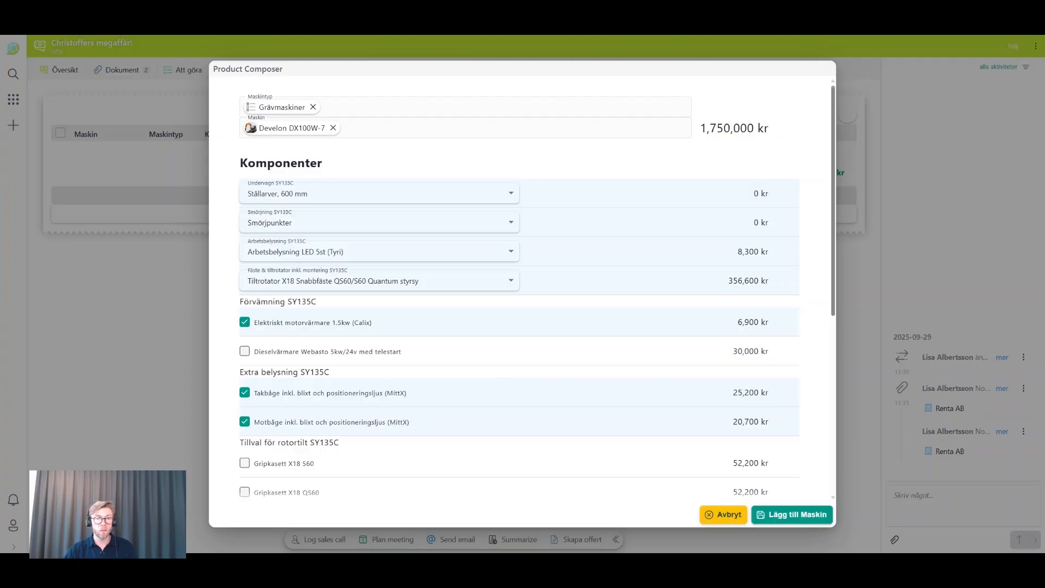
left_click_drag(727, 281, 765, 280)
left_click(772, 285)
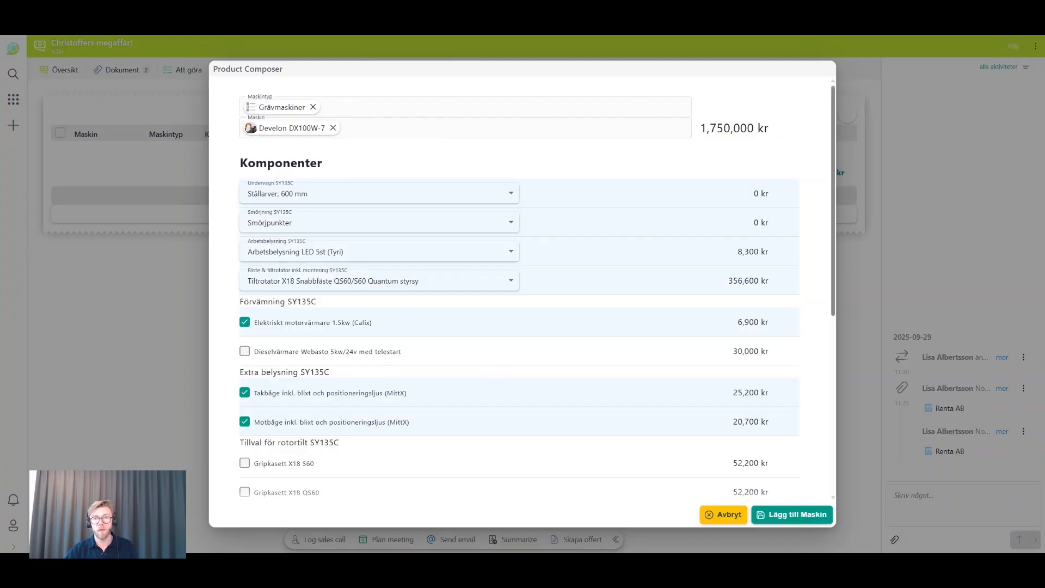
scroll(738, 254, "down", 2)
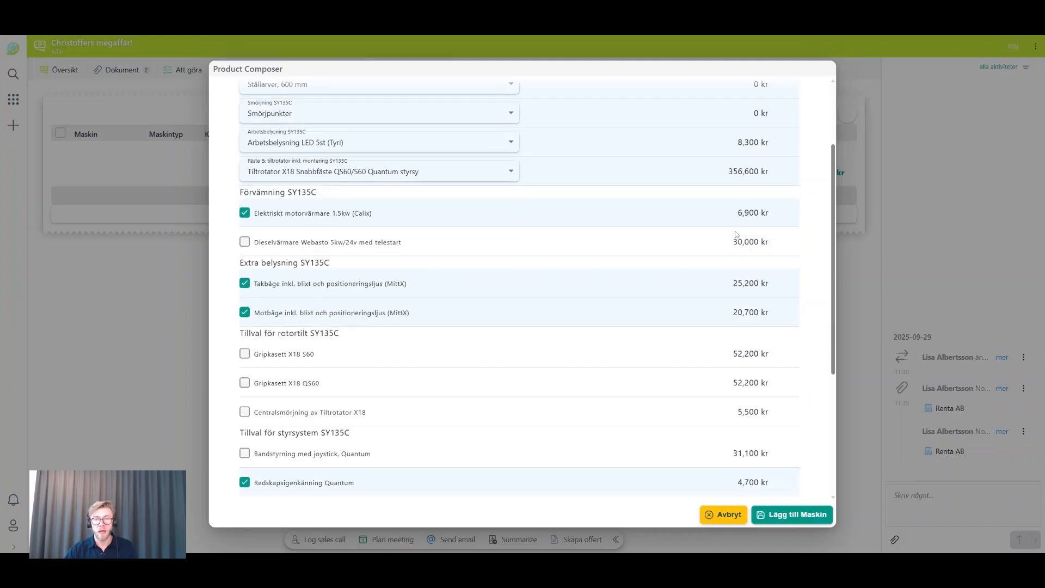
scroll(733, 298, "down", 4)
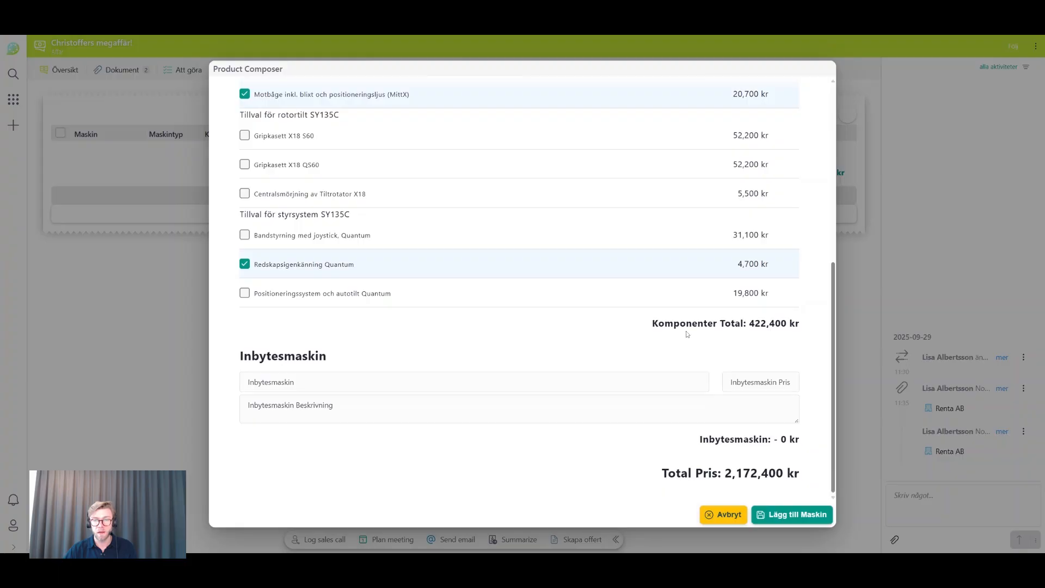
left_click_drag(651, 323, 809, 326)
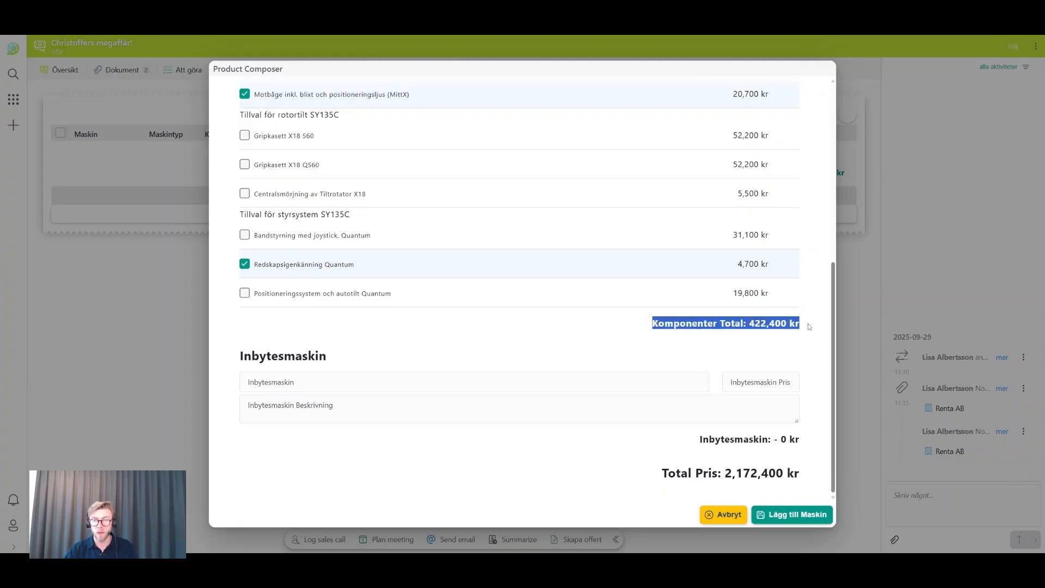
left_click(809, 327)
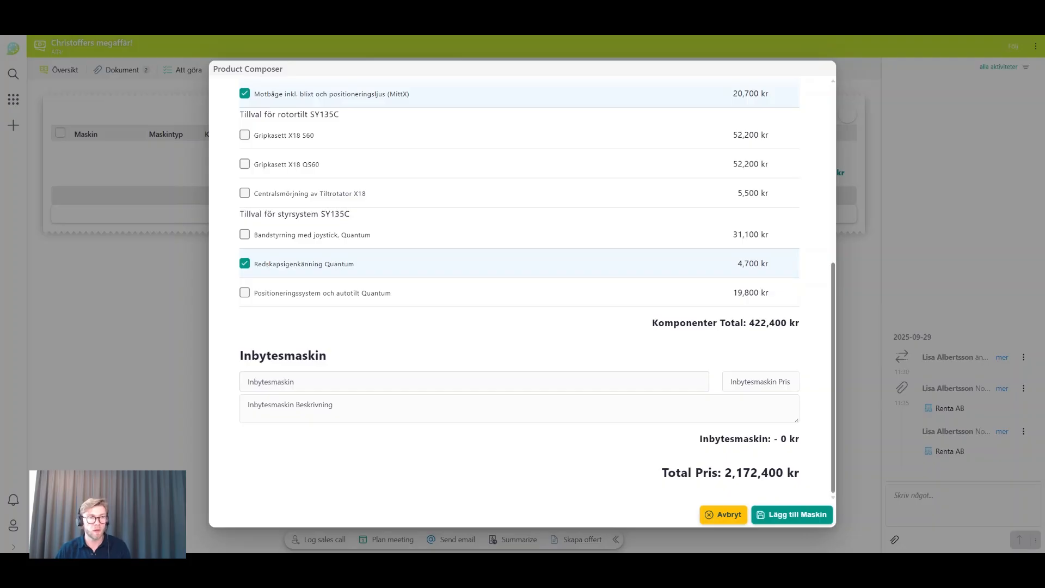
left_click(777, 516)
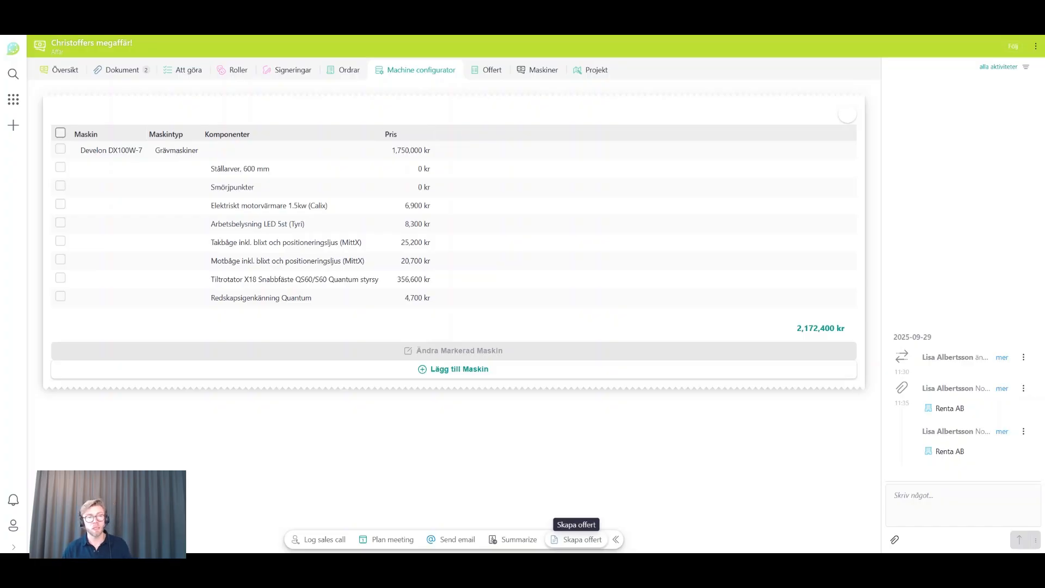
- Mark the Develon DX100W-7 in the machine list and open its configuration for editing
left_click(59, 149)
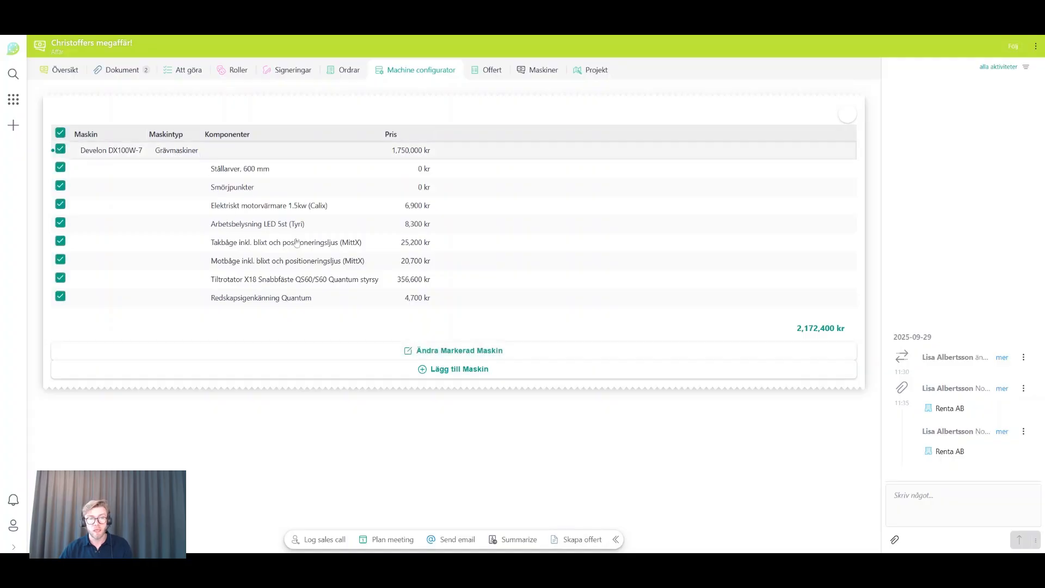
left_click(424, 351)
scroll(481, 258, "down", 5)
scroll(481, 258, "down", 2)
scroll(486, 256, "up", 4)
scroll(381, 261, "down", 2)
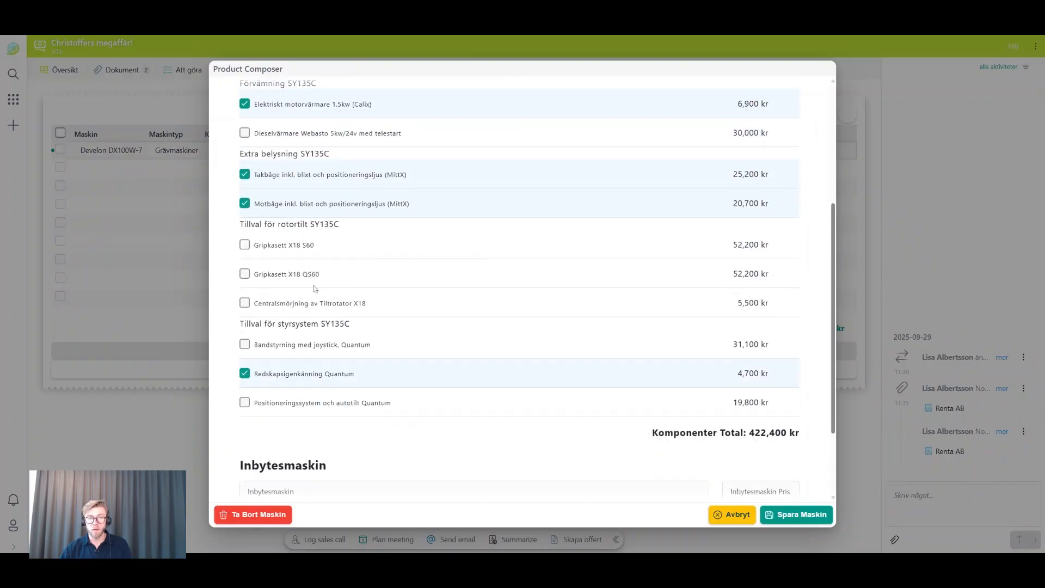
- Try to replace Redskapsigenkänning Quantum with Bandstyrning med joystick, Quantum, Gripkasett X18 QS60 and Gripkasett X18 S60, and save the machine
left_click(244, 373)
left_click(244, 344)
left_click(245, 274)
left_click(245, 245)
left_click(789, 519)
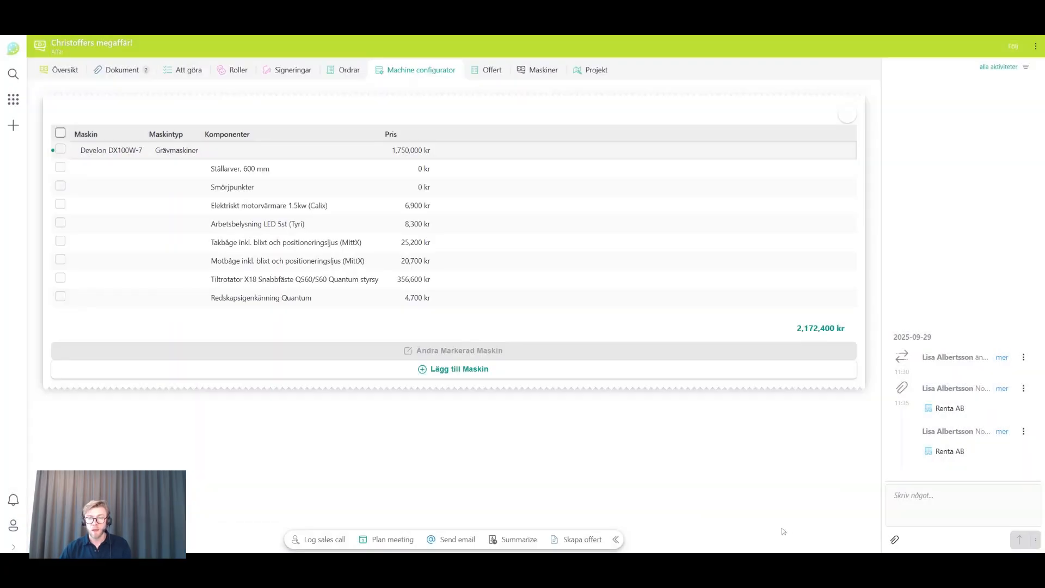